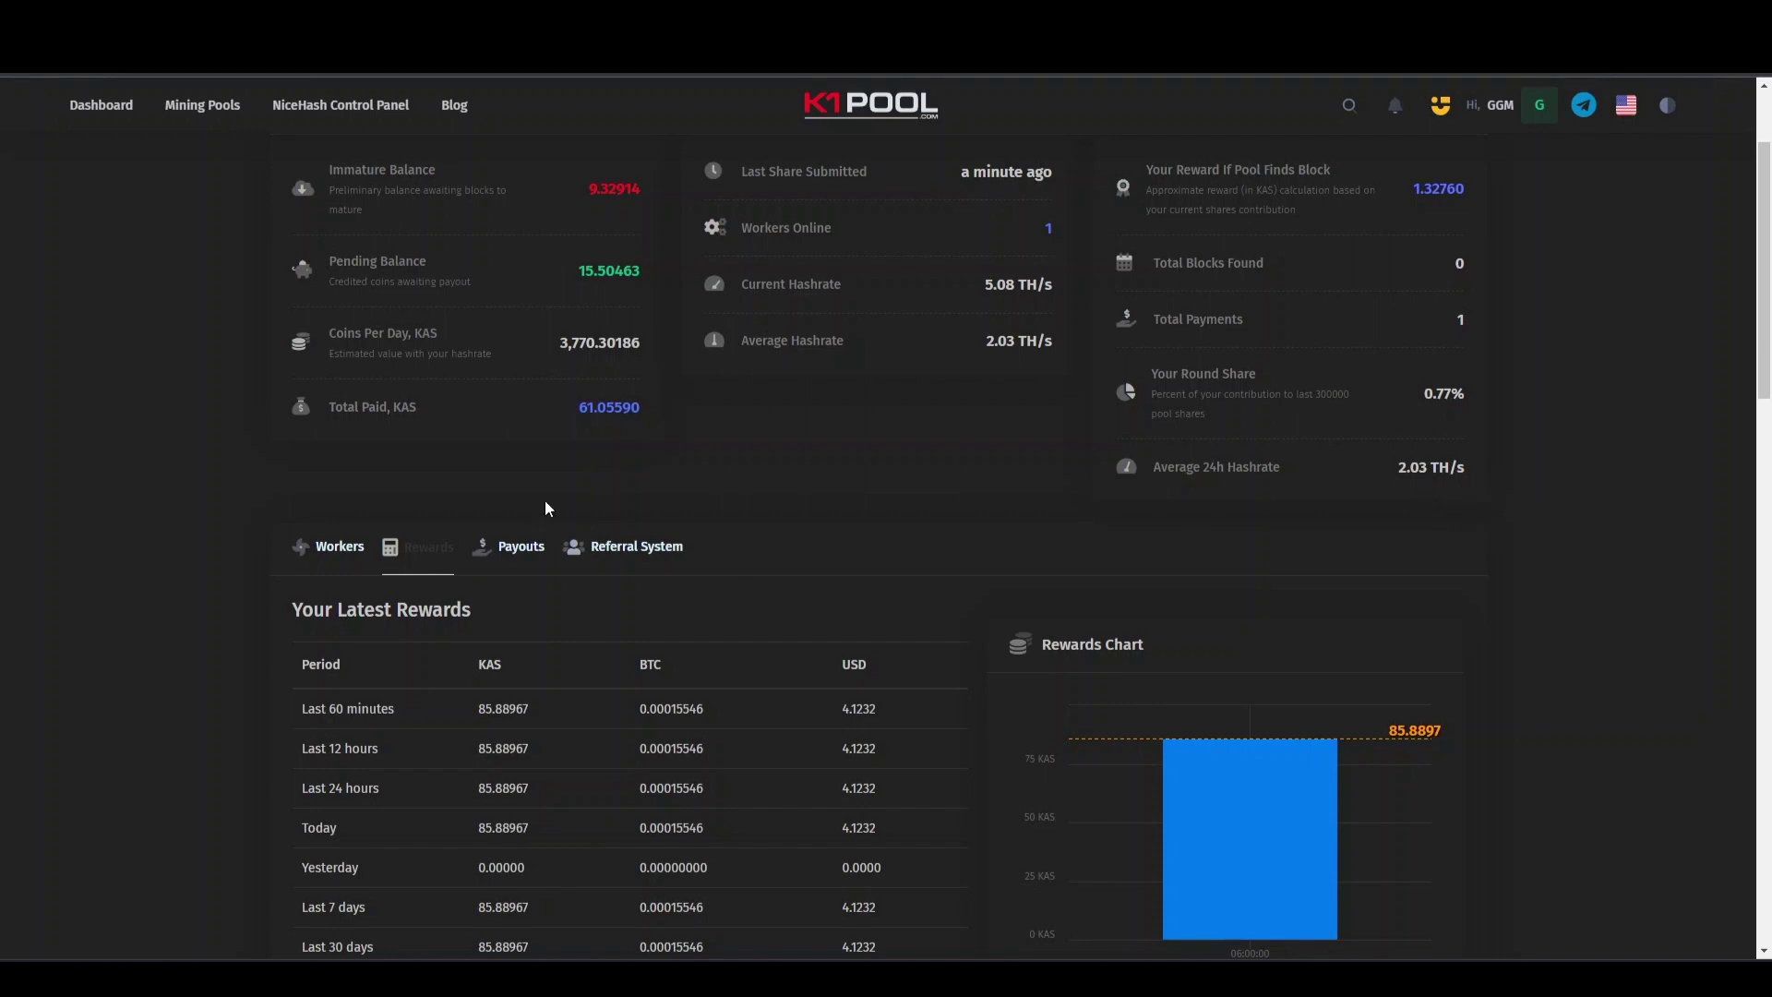
pyautogui.scroll(-2, 244, 647)
pyautogui.scroll(-2, 244, 647)
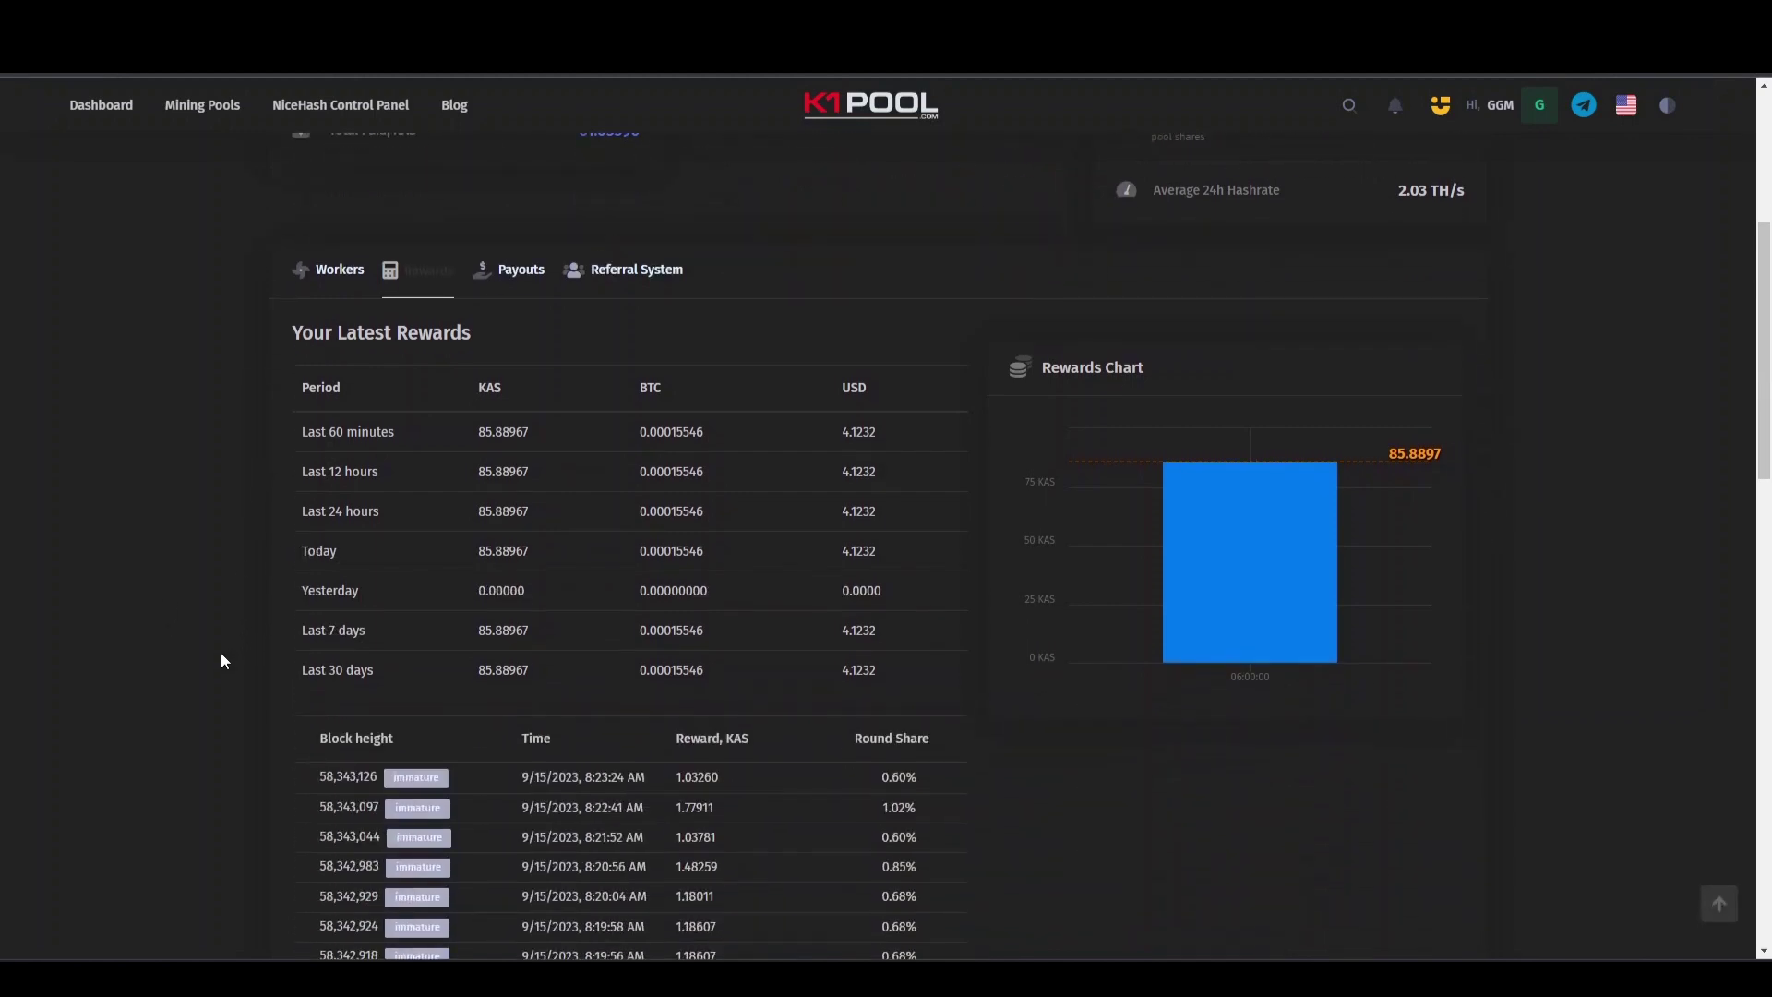
pyautogui.scroll(-1, 220, 653)
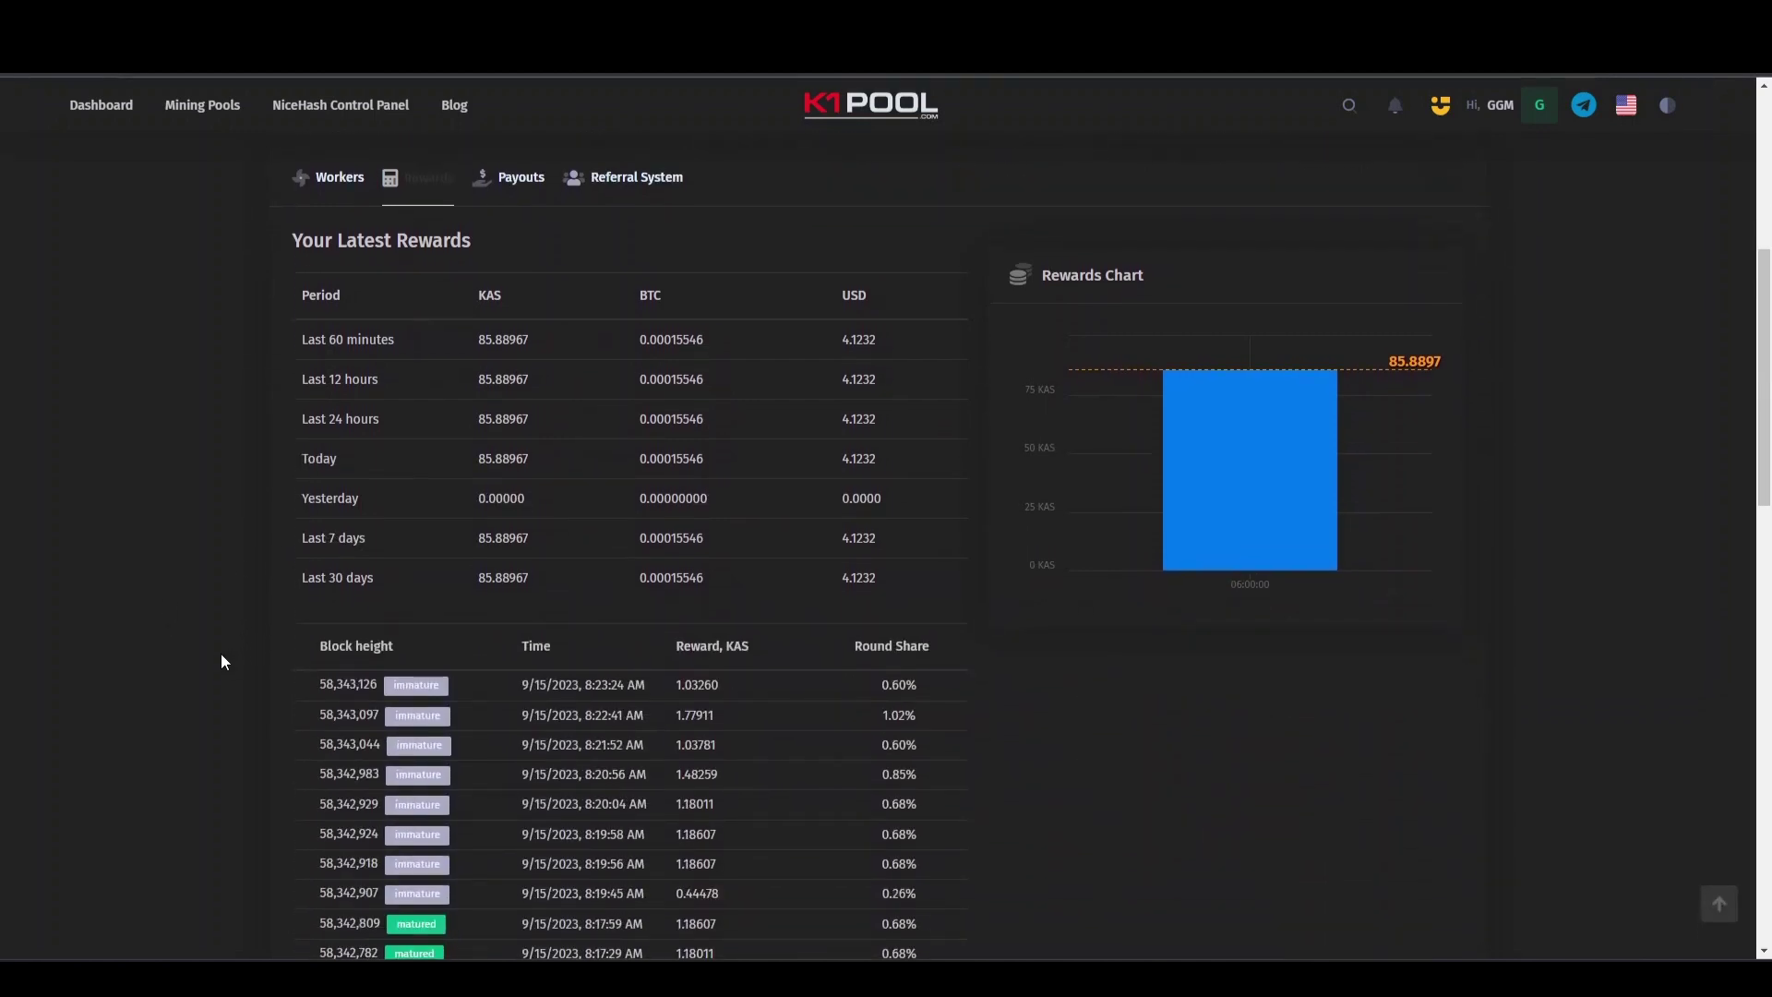